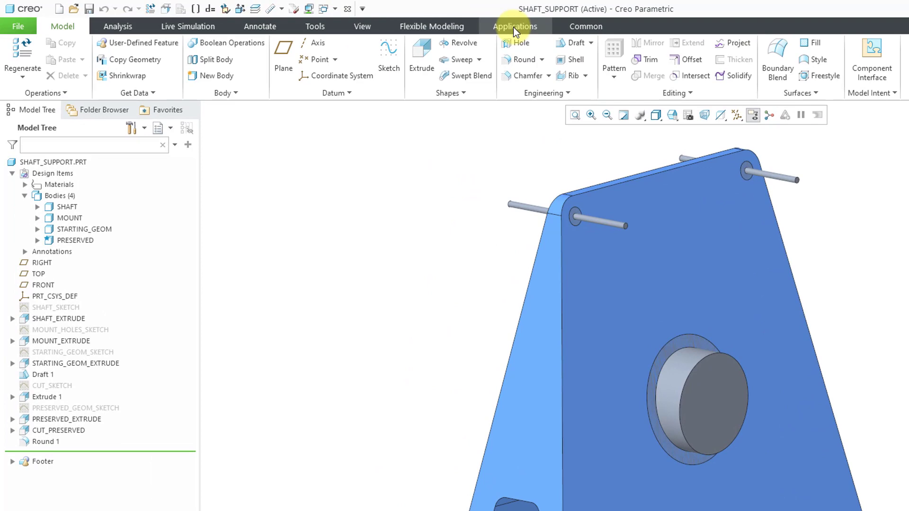
Open the shaft support's Generative Design study and inspect its preserved and excluded geometry
left_click(513, 27)
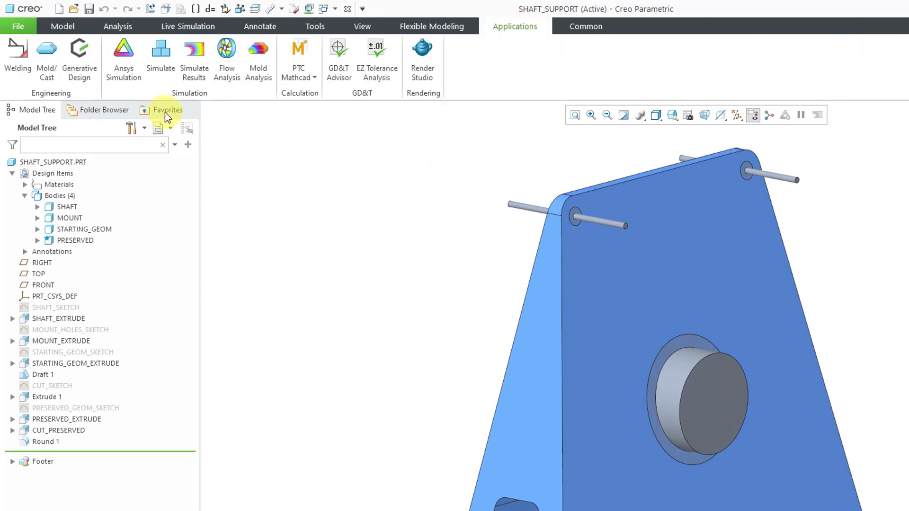
left_click(88, 73)
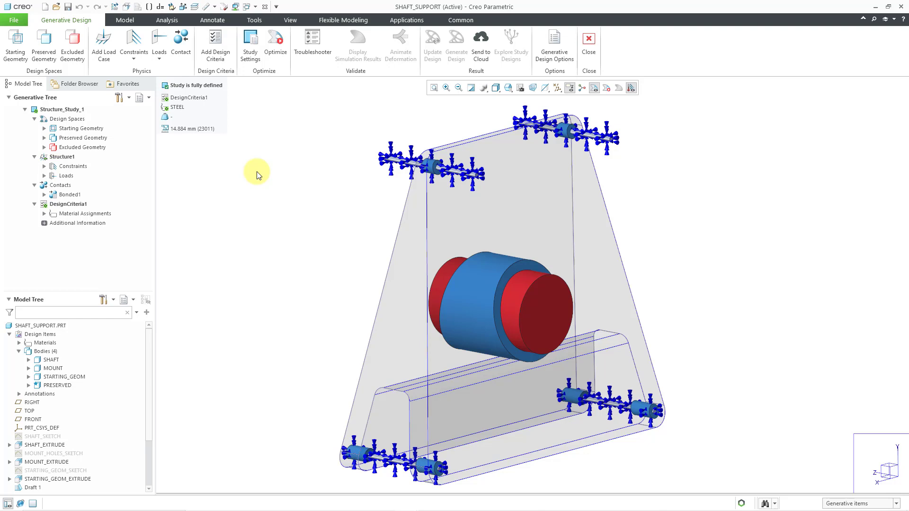
left_click(94, 138)
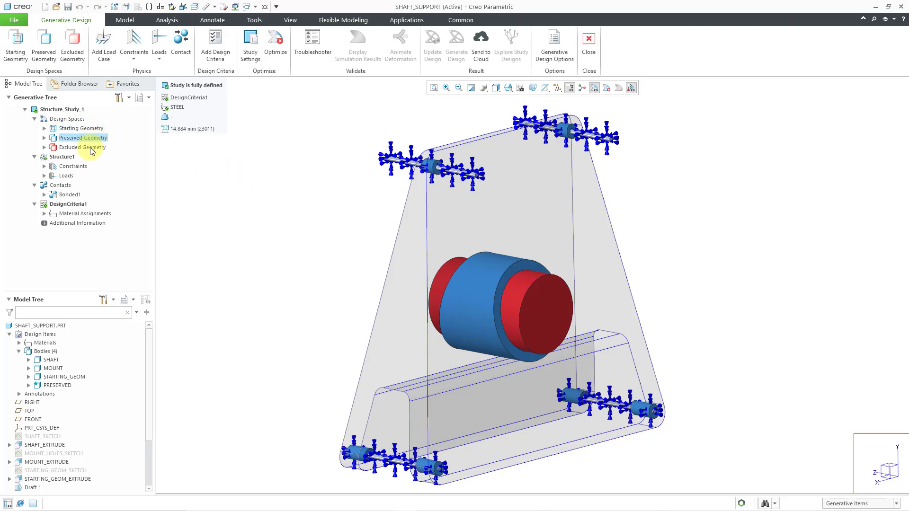
left_click(91, 147)
left_click(252, 193)
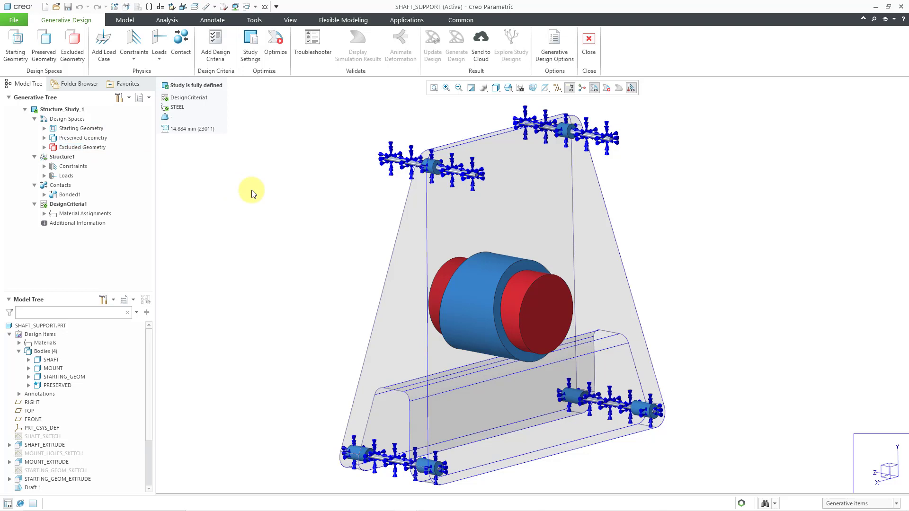
Edit DesignCriteria1 and activate AL6061 in place of STEEL as the study material
left_click(78, 206)
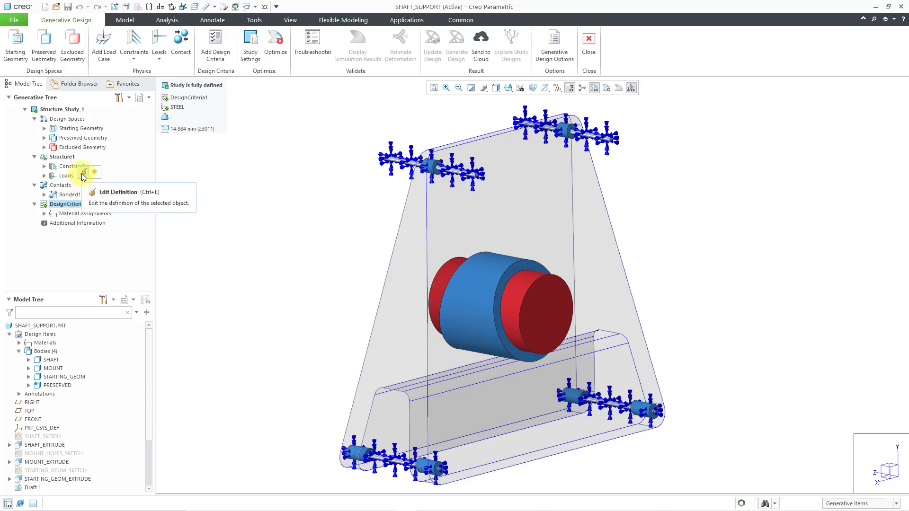
left_click(83, 173)
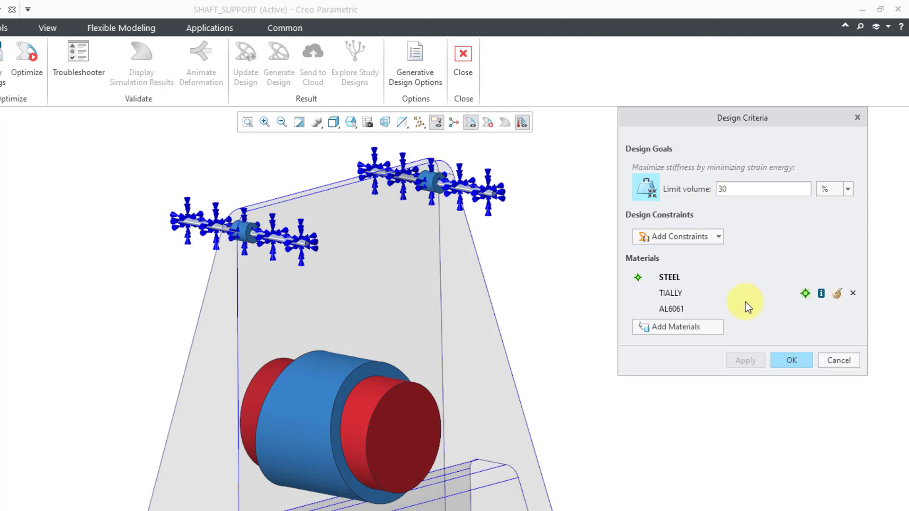
mouse_move(685, 284)
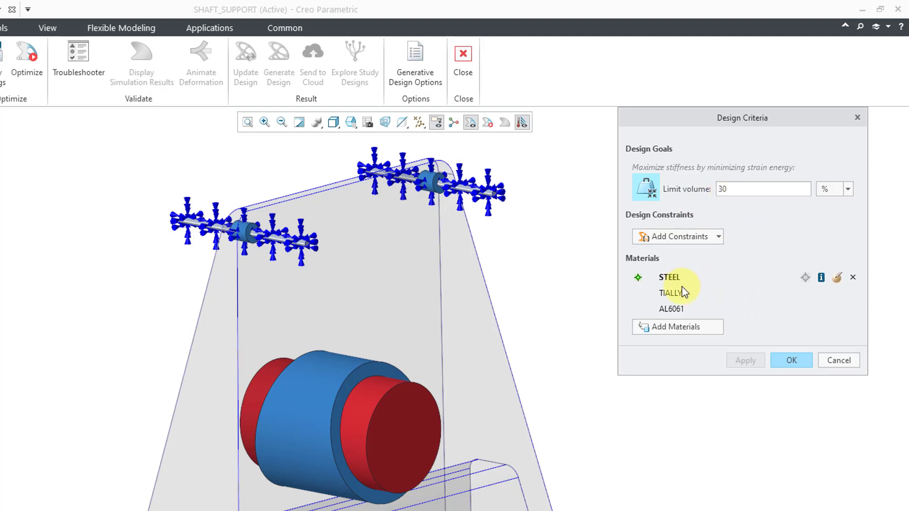
mouse_move(684, 311)
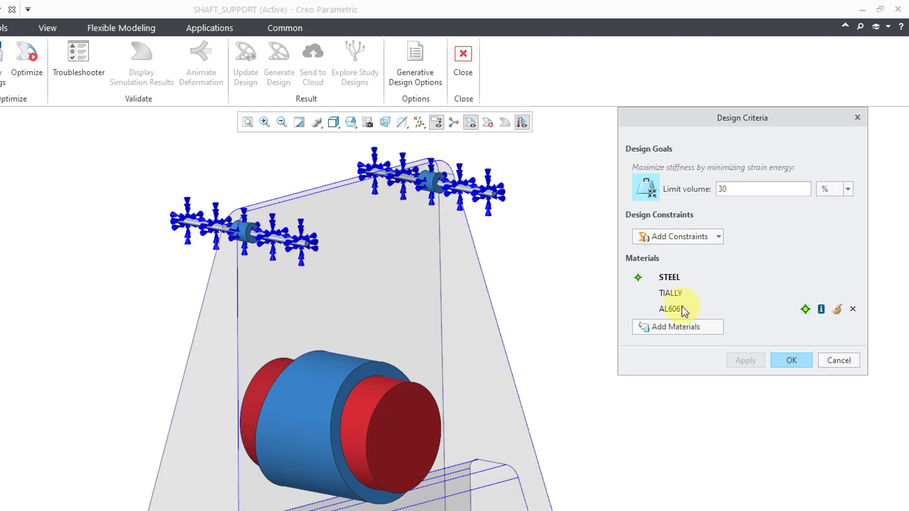
left_click(805, 309)
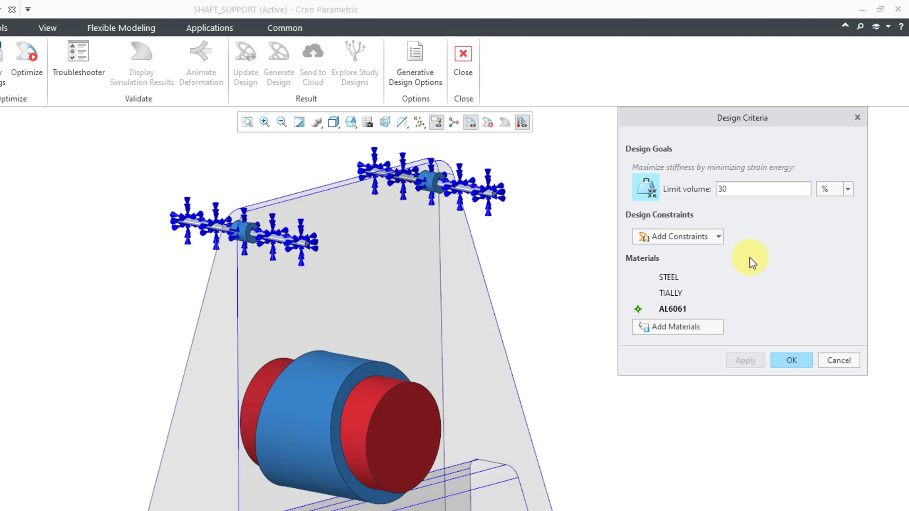
Show the Add Constraints list in the Design Criteria dialog
left_click(711, 237)
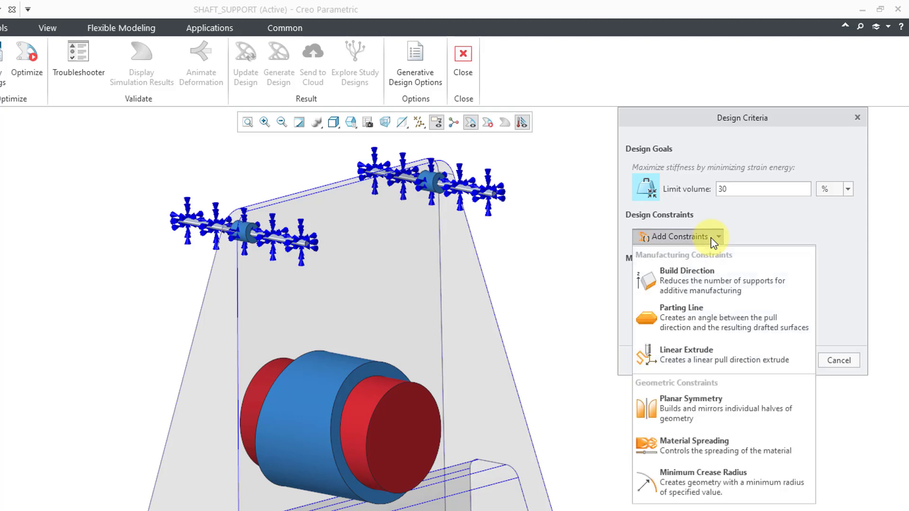
Add a planar symmetry constraint on the RIGHT and FRONT datum planes, showing datum planes to pick them
left_click(727, 407)
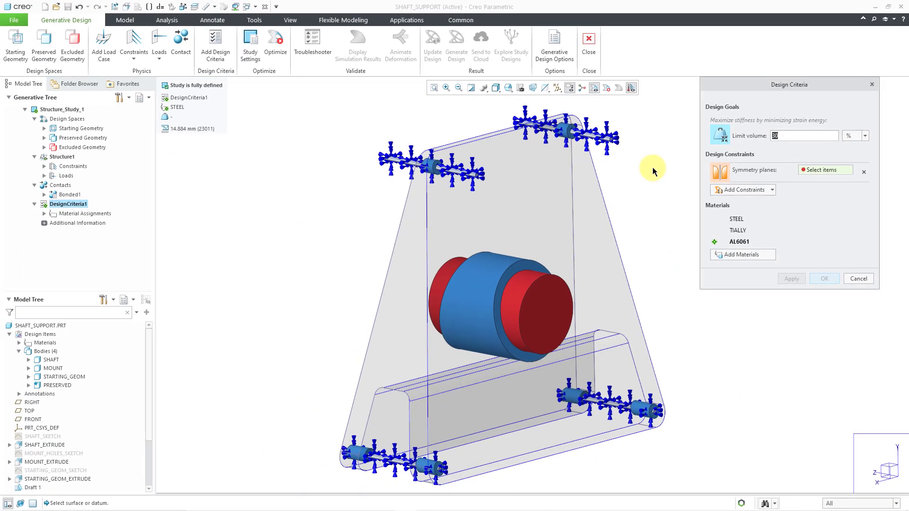
left_click(557, 87)
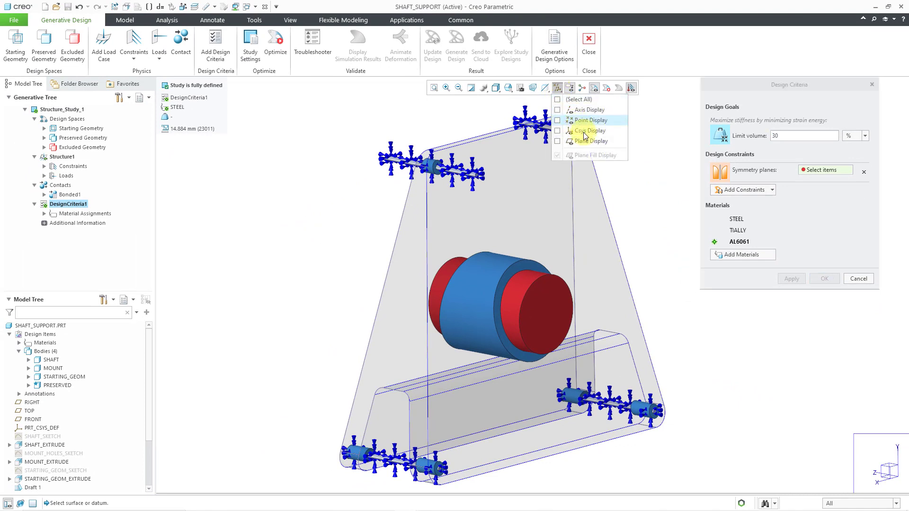
left_click(589, 141)
left_click(658, 189)
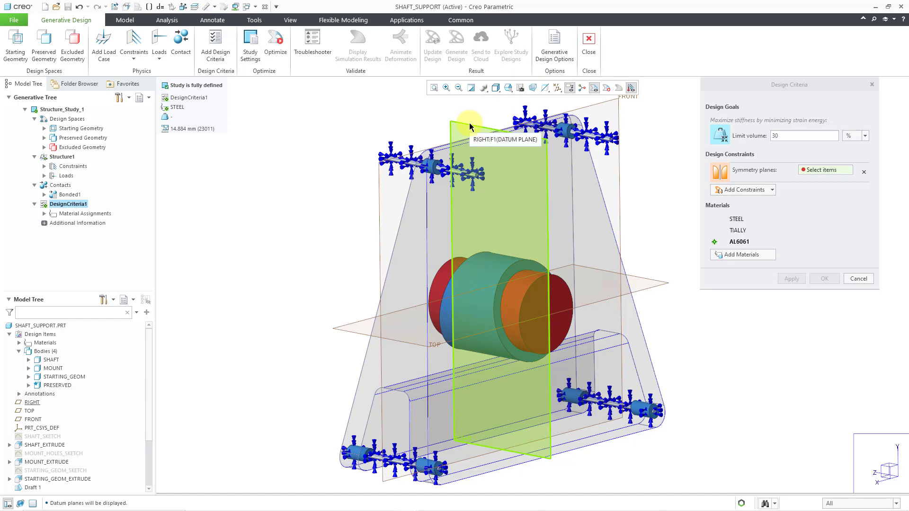
left_click(469, 123)
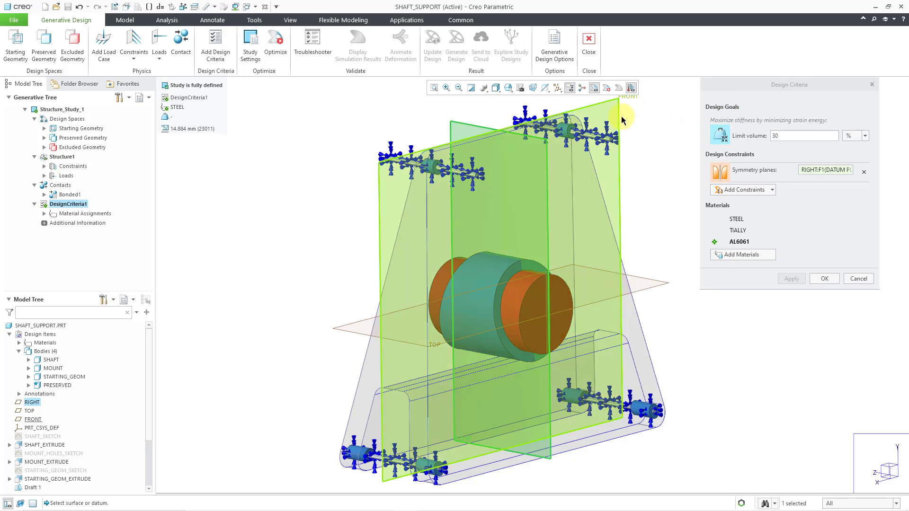
left_click(621, 116)
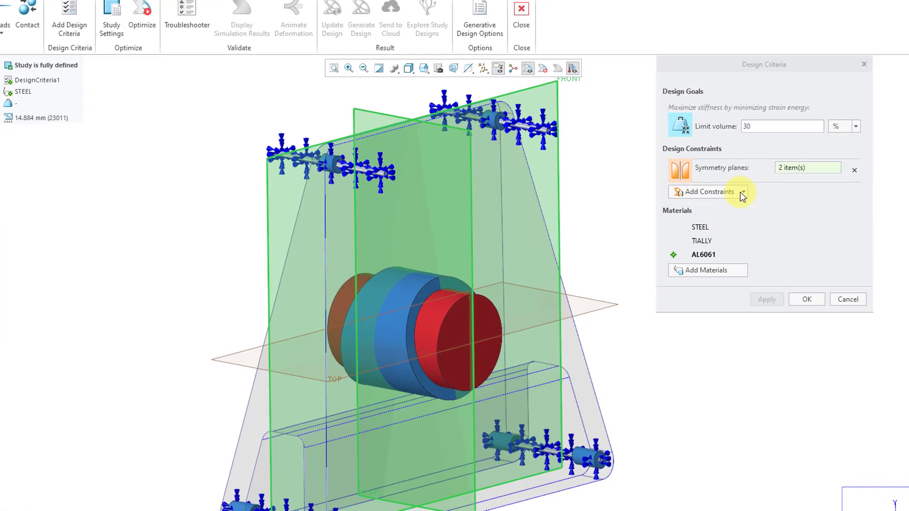
Add a build direction constraint on FRONT with 45° critical angle, hide datum planes, and accept the criteria
left_click(743, 192)
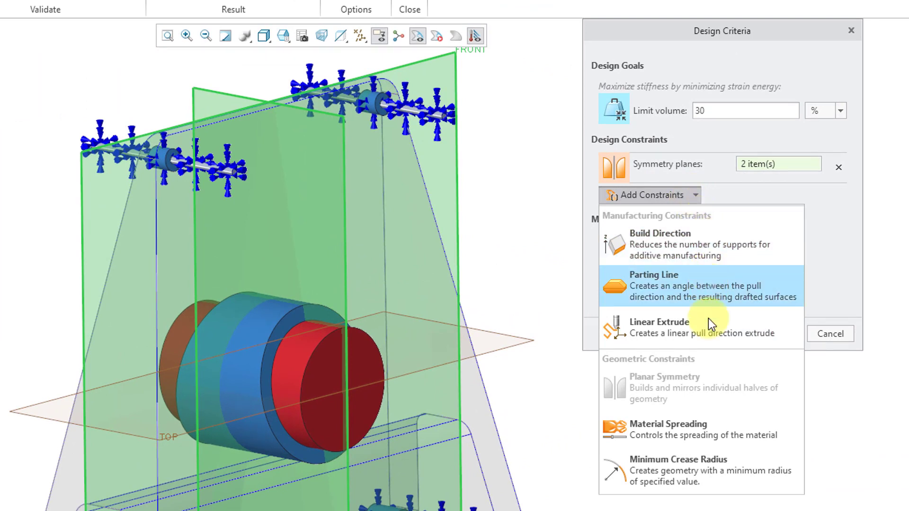
left_click(738, 251)
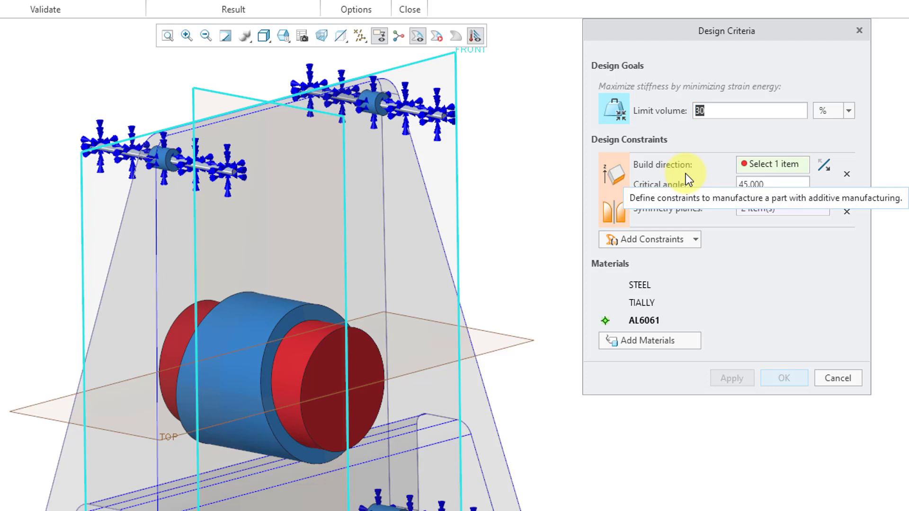
left_click(455, 74)
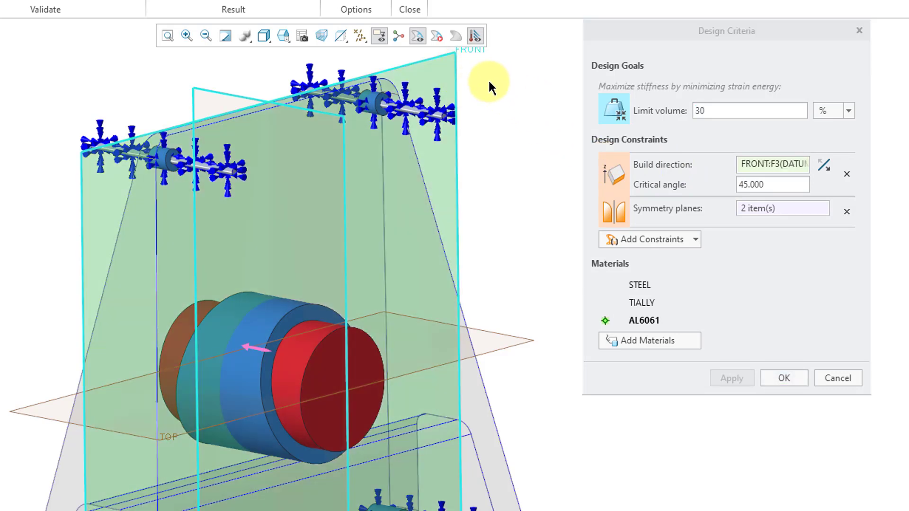
left_click(360, 38)
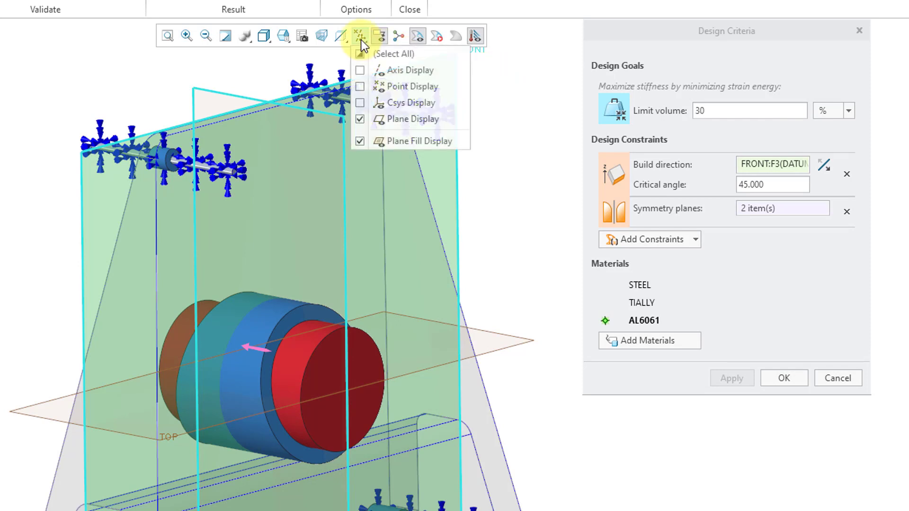
left_click(404, 118)
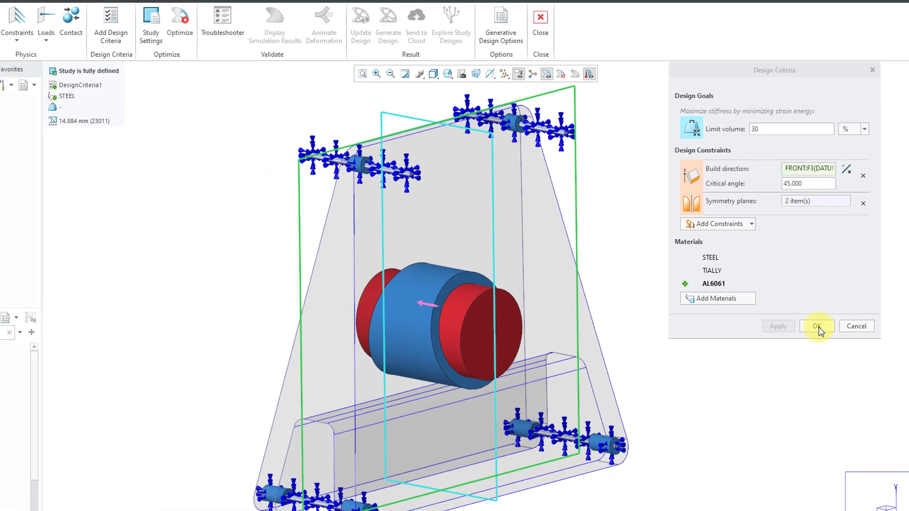
left_click(784, 377)
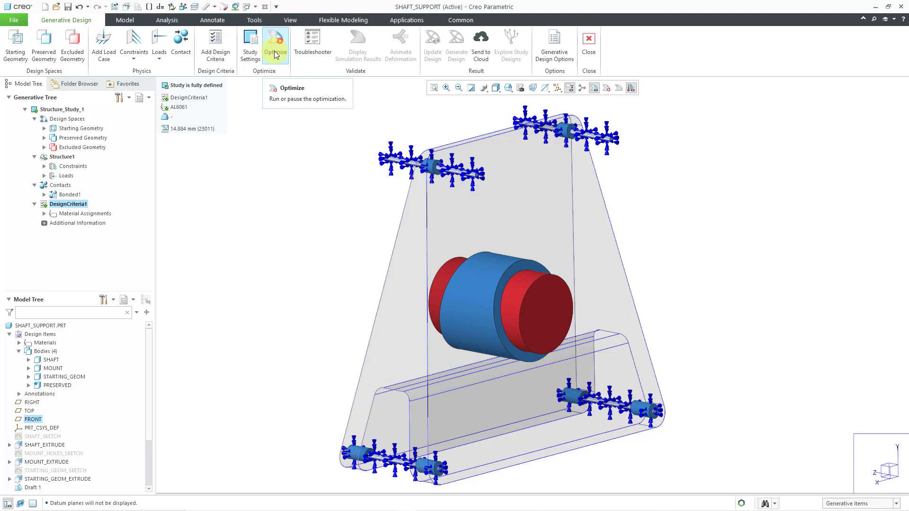
Run the optimization, yielding a 58.301 kg AL6061 shape (30.6% of 190.232 kg)
left_click(275, 53)
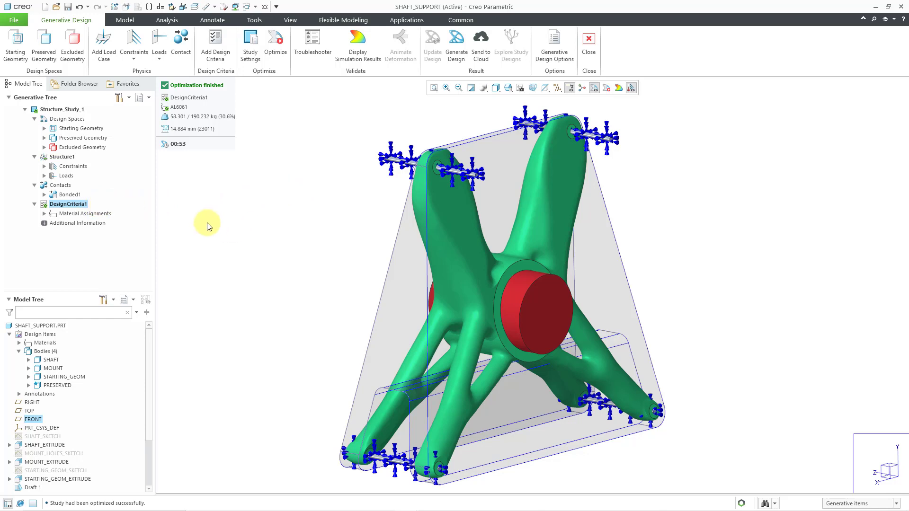
Delete DesignCriteria1's build direction constraint and add a parting line constraint with 3° draft angle
left_click(66, 204)
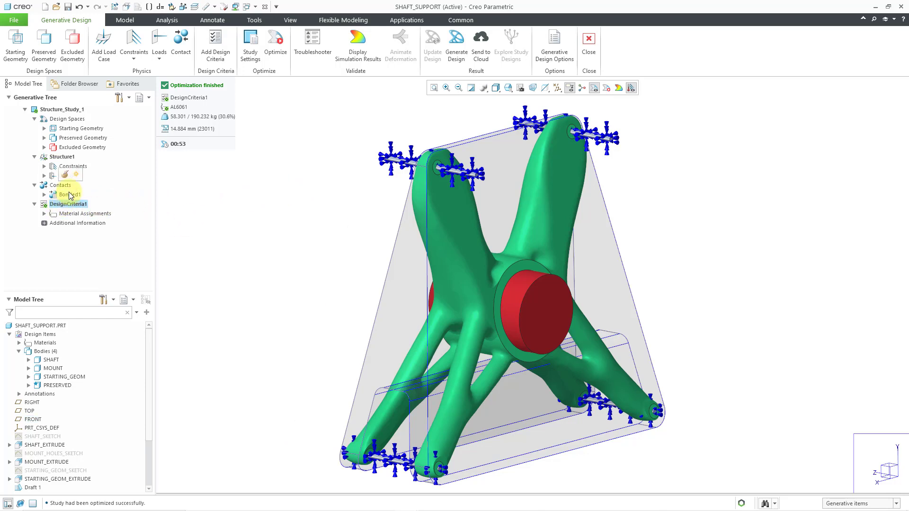
left_click(65, 175)
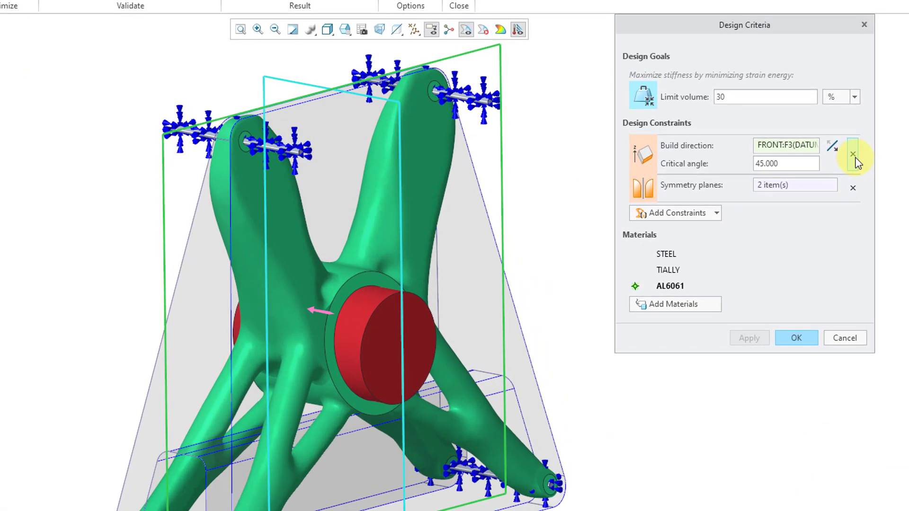
left_click(852, 155)
left_click(705, 176)
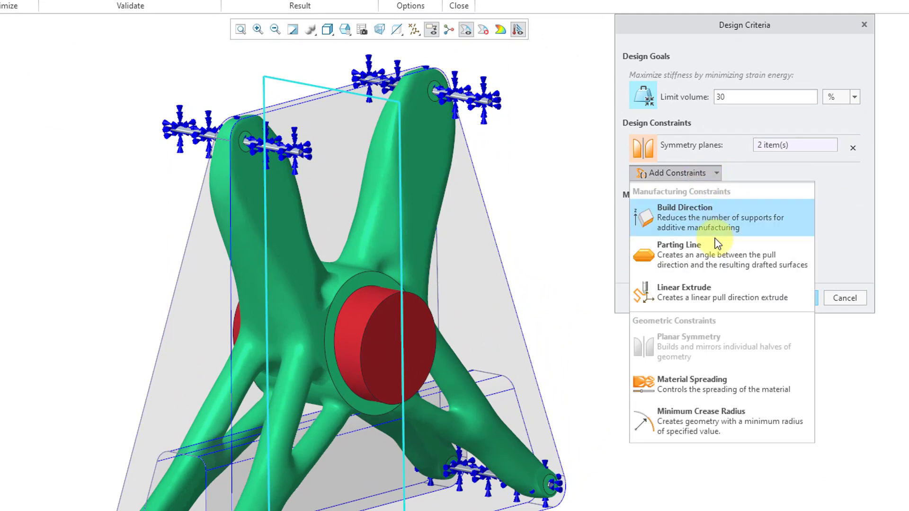
left_click(721, 258)
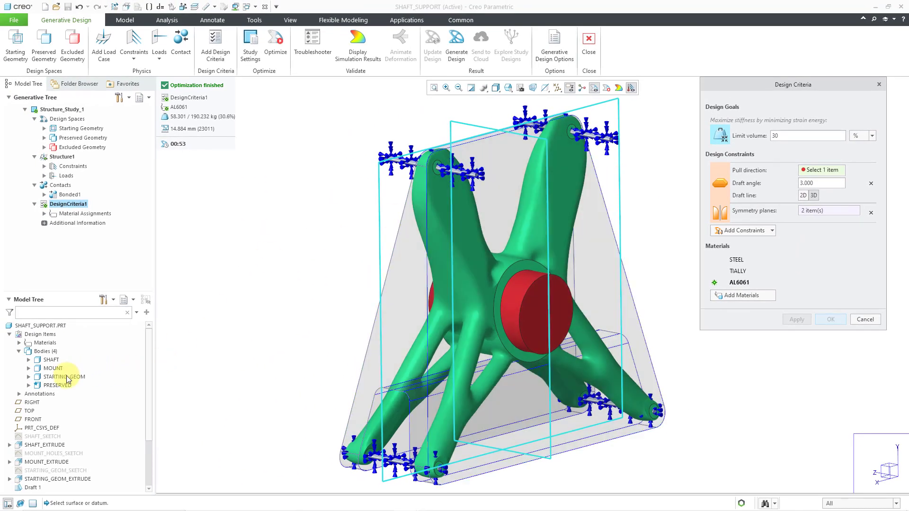
Use the TOP datum as the parting line's pull direction and accept the revised criteria
left_click(30, 411)
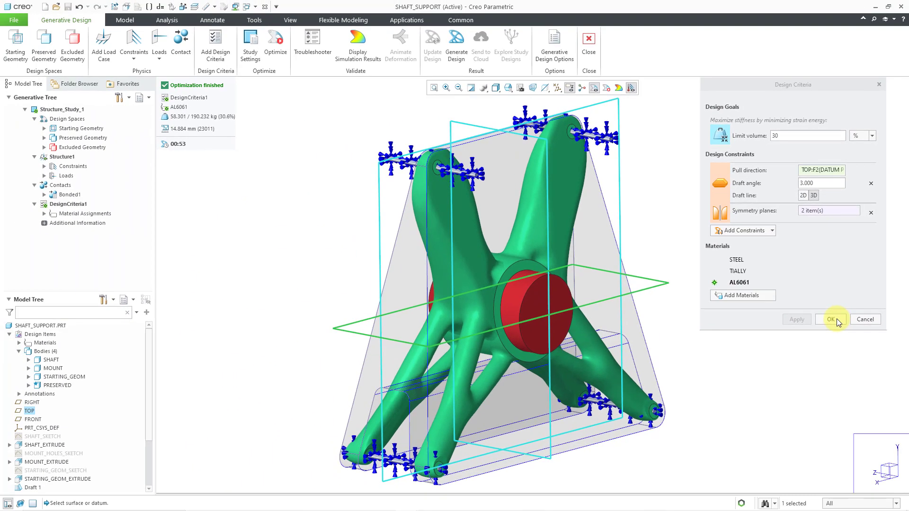
left_click(767, 462)
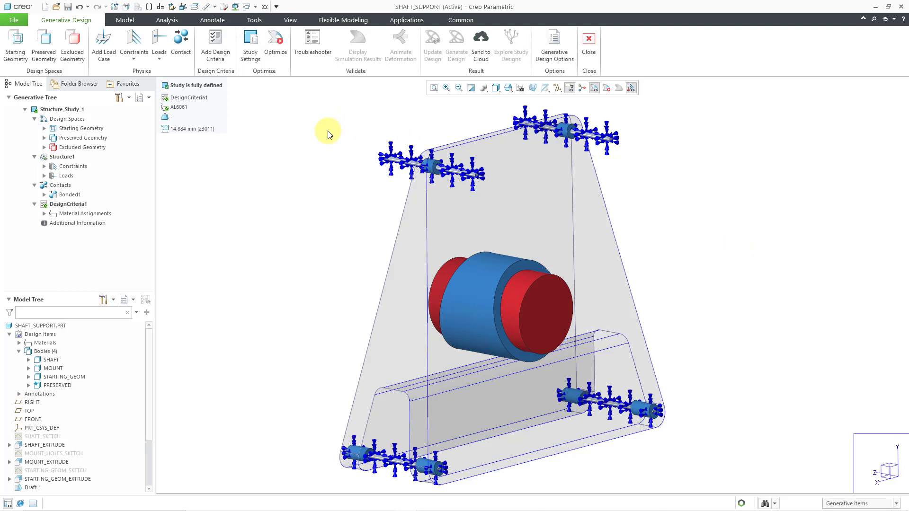
Rerun the optimization, producing a 59.133 kg draft-constrained AL6061 shape (31.1%)
left_click(279, 58)
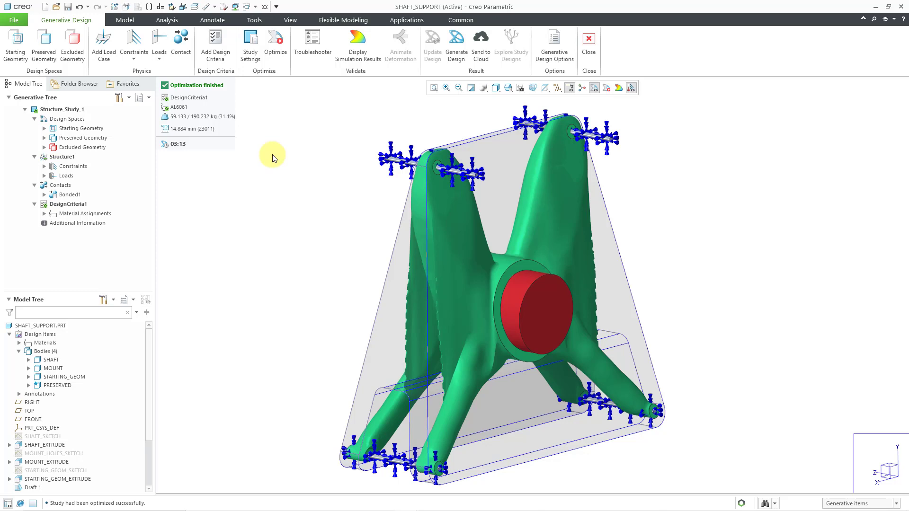
Remove DesignCriteria1's Parting Line constraint and add a bi-directional Linear Extrude constraint at 0° angle
left_click(79, 207)
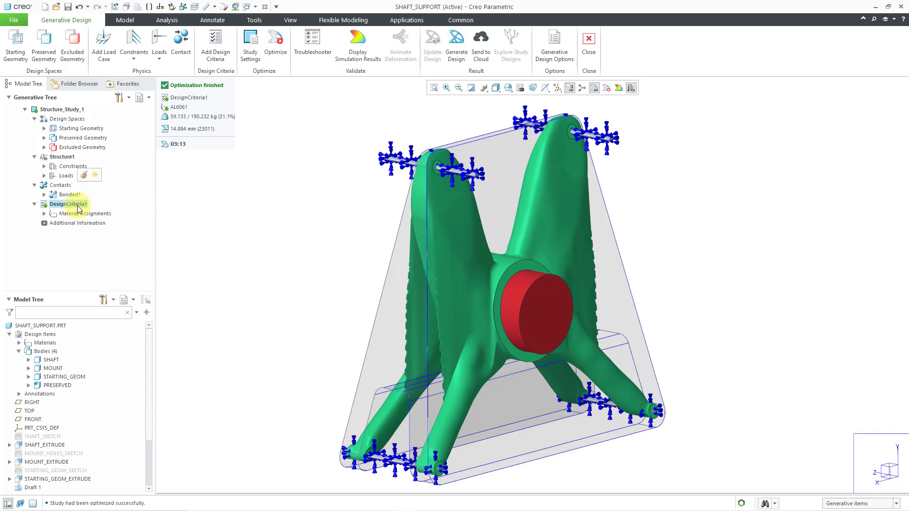
left_click(84, 175)
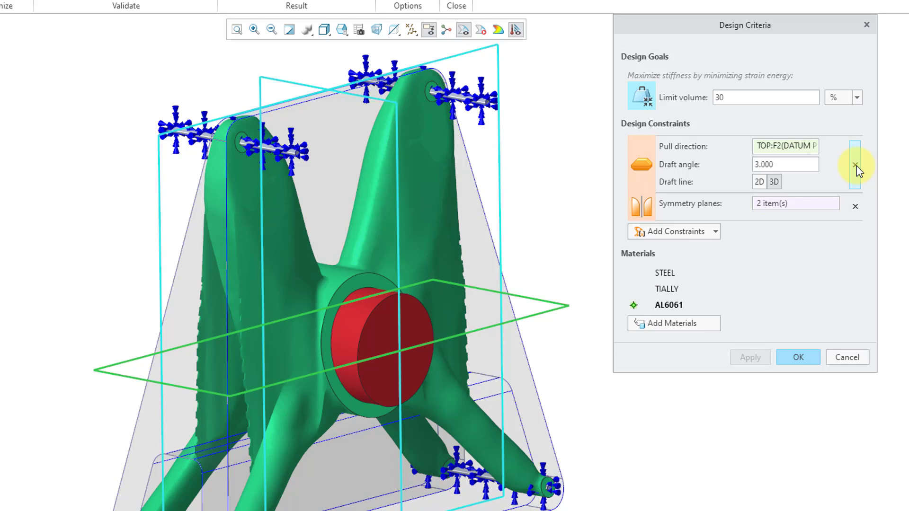
left_click(855, 165)
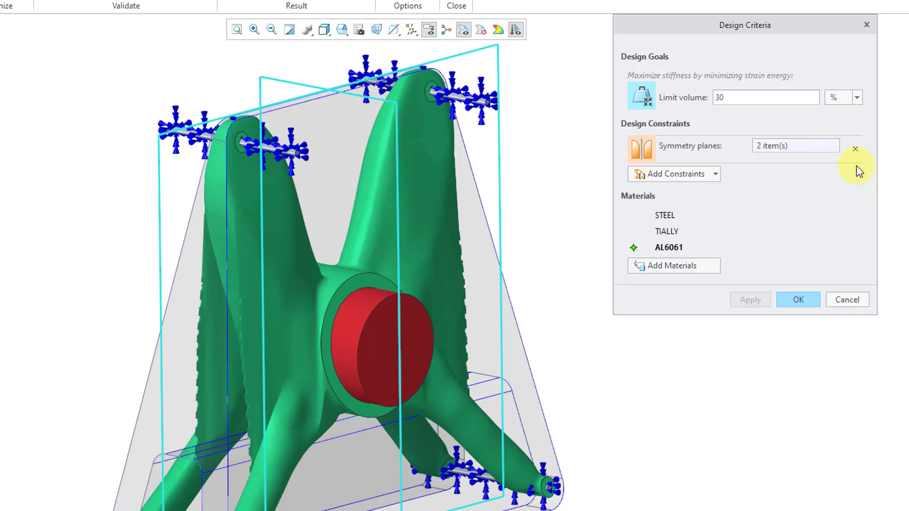
left_click(707, 175)
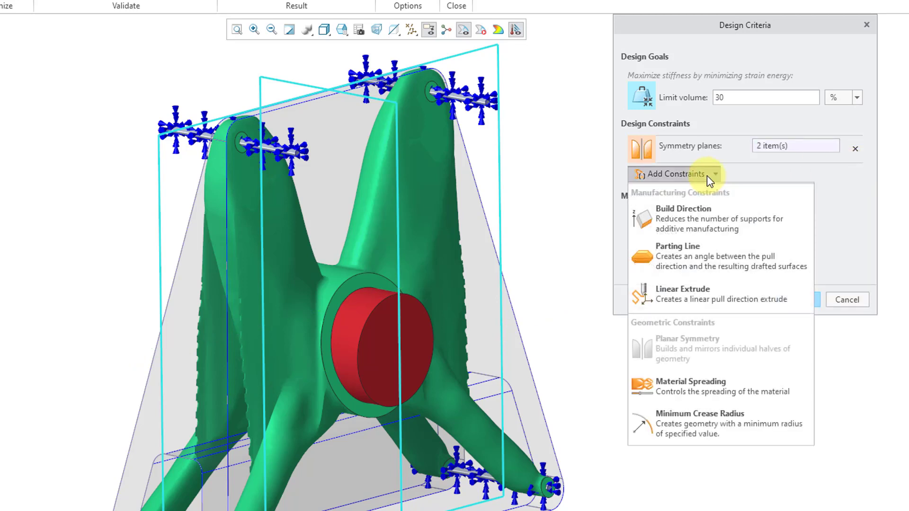
left_click(724, 305)
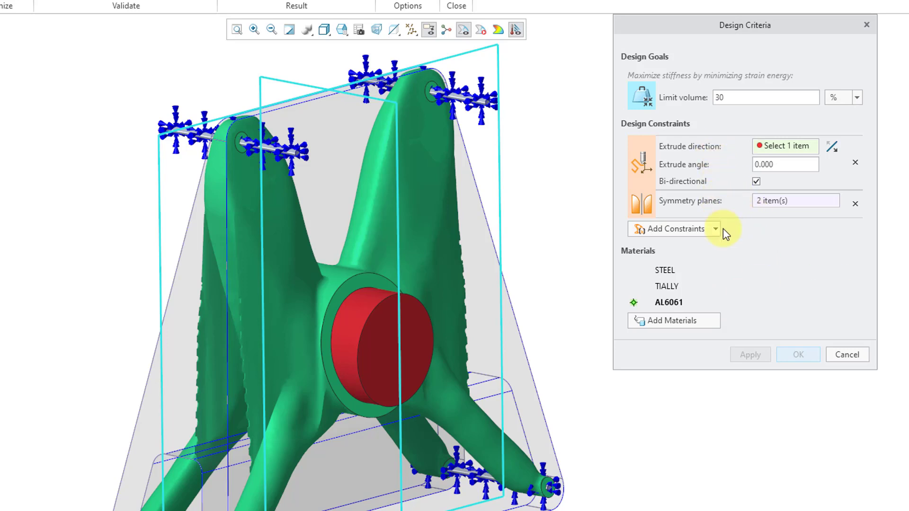
Set the linear extrude direction to the FRONT datum, one-directional only, and accept the criteria
mouse_move(731, 271)
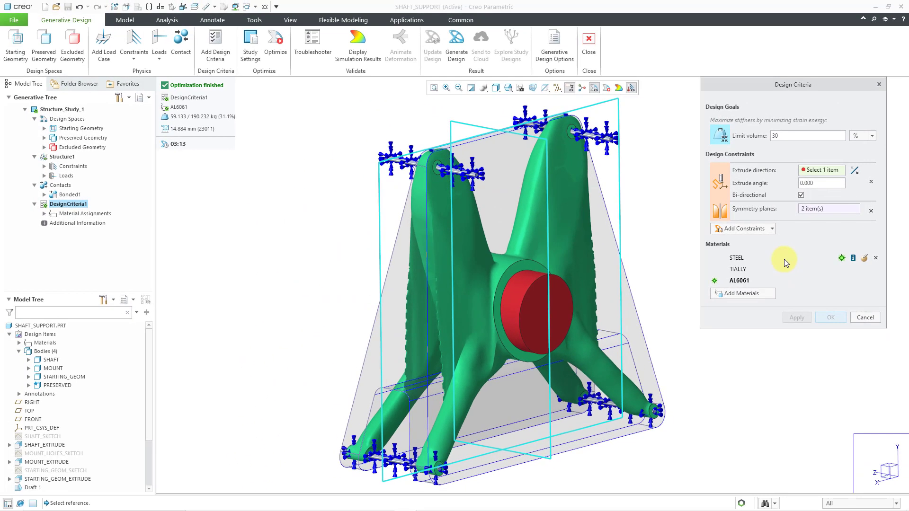
left_click(38, 420)
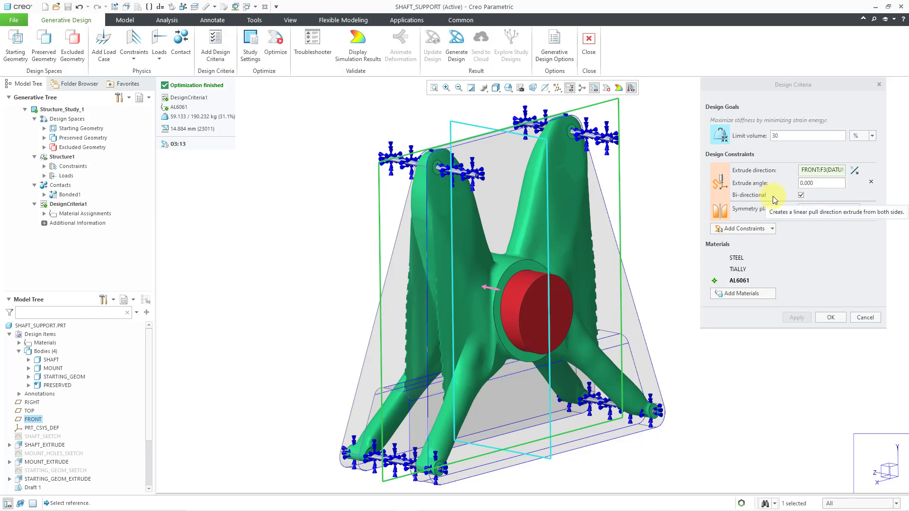
left_click(800, 195)
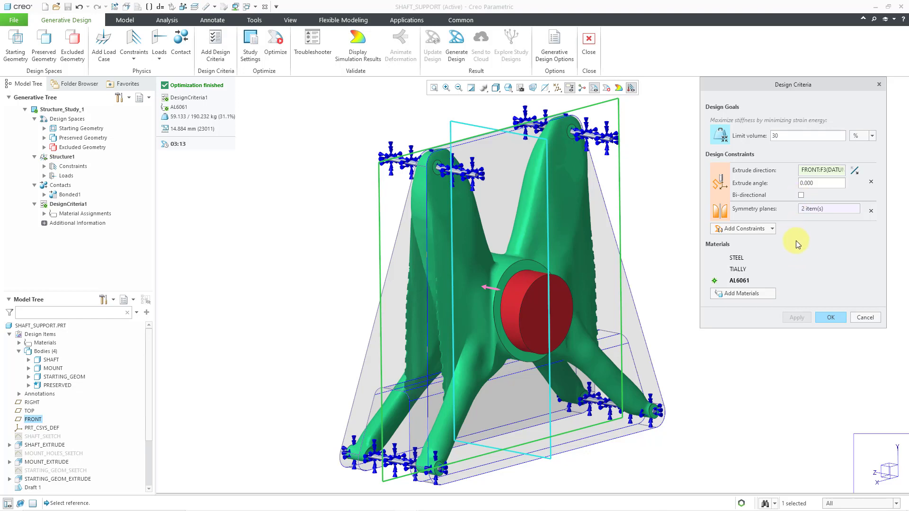
left_click(828, 317)
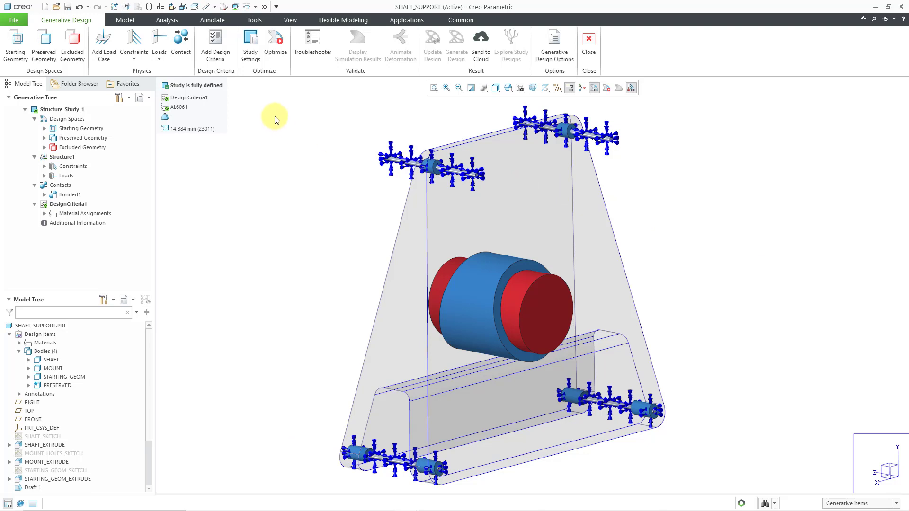
Rerun the optimization so the support shape follows the FRONT linear extrude constraint
left_click(279, 48)
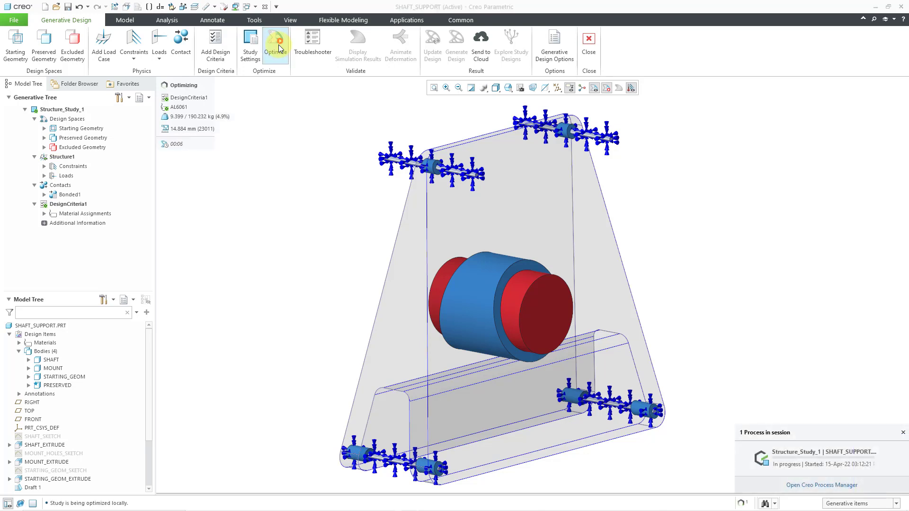